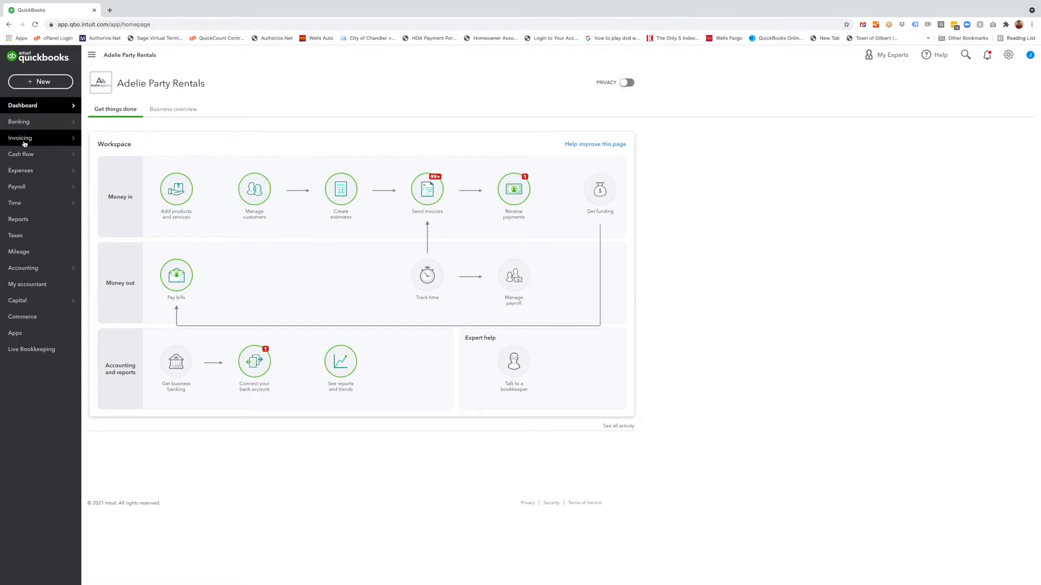
- Open the Invoicing section's All Sales transactions list
{"action": "mouse_move", "coordinate": [24, 139]}
{"action": "left_click", "coordinate": [149, 152]}
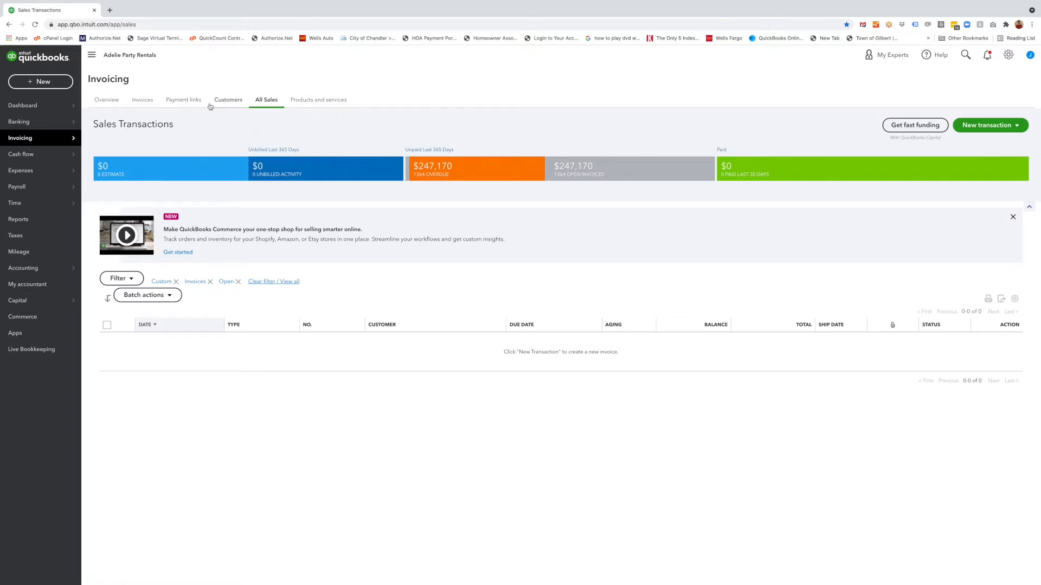
{"action": "left_click", "coordinate": [266, 105]}
- Filter the sales transactions to open invoices with a custom date range from 08/21/2021 to 08/21/2021
{"action": "left_click", "coordinate": [134, 278]}
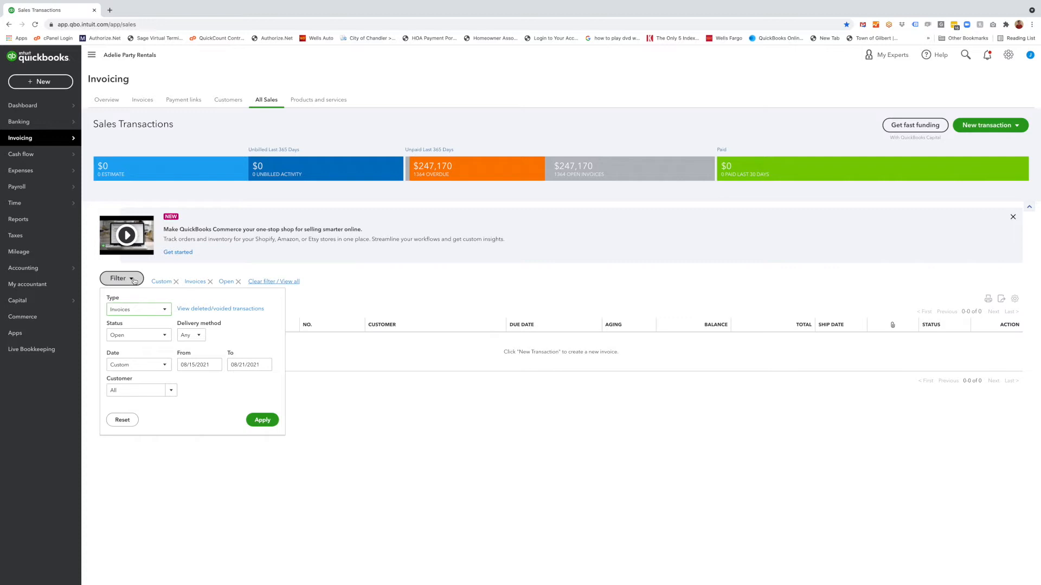
{"action": "left_click", "coordinate": [141, 310]}
{"action": "left_click", "coordinate": [141, 310]}
{"action": "left_click", "coordinate": [155, 369]}
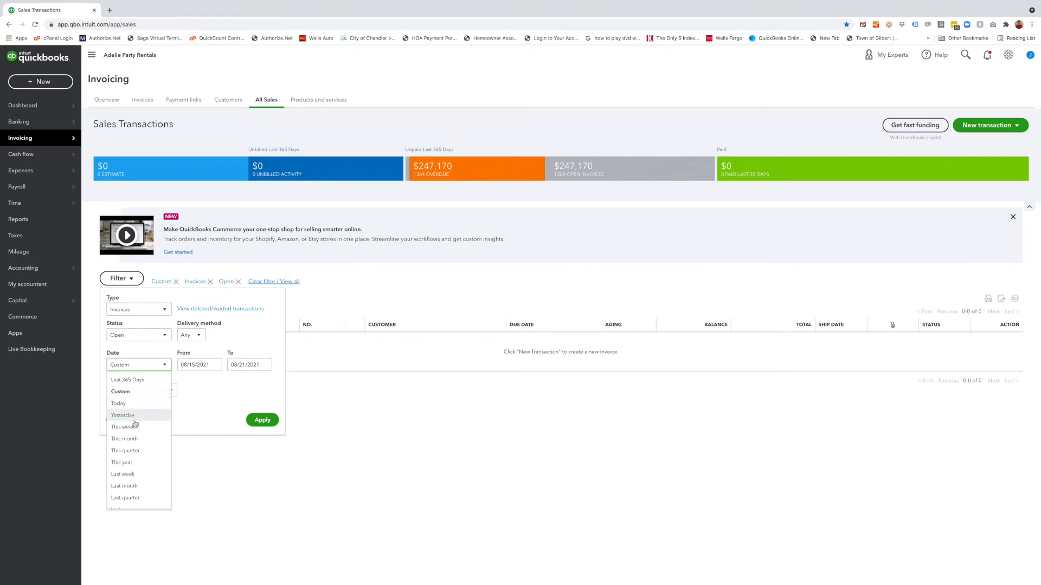
{"action": "left_click", "coordinate": [152, 356]}
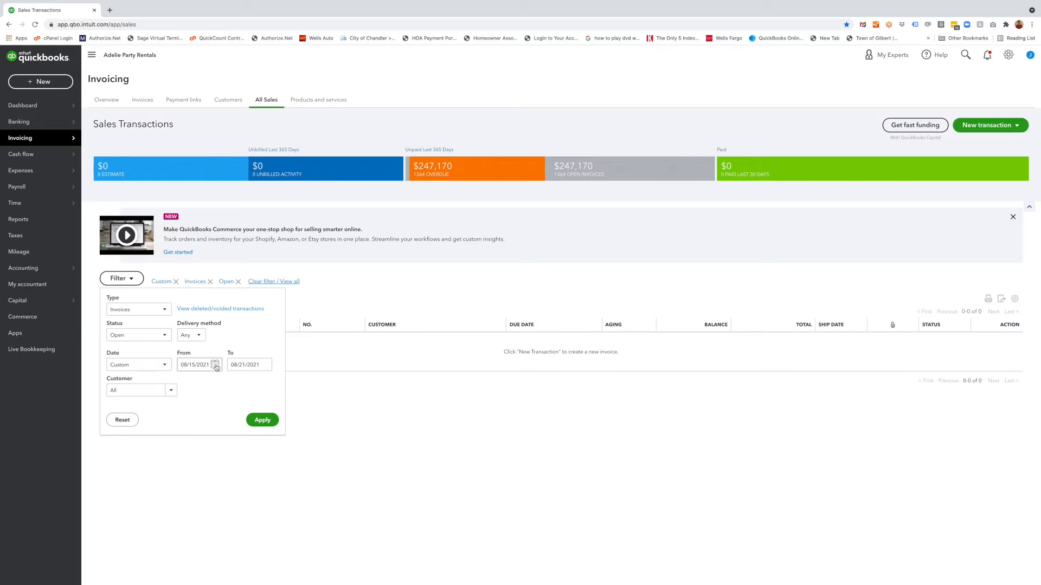
{"action": "left_click", "coordinate": [215, 366]}
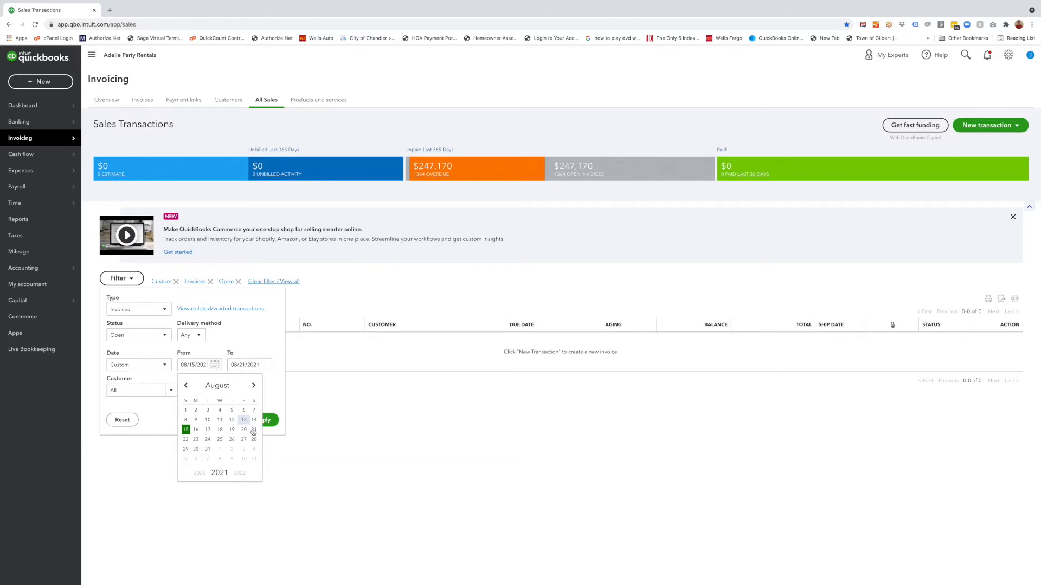
{"action": "left_click", "coordinate": [251, 429]}
{"action": "left_click", "coordinate": [264, 364]}
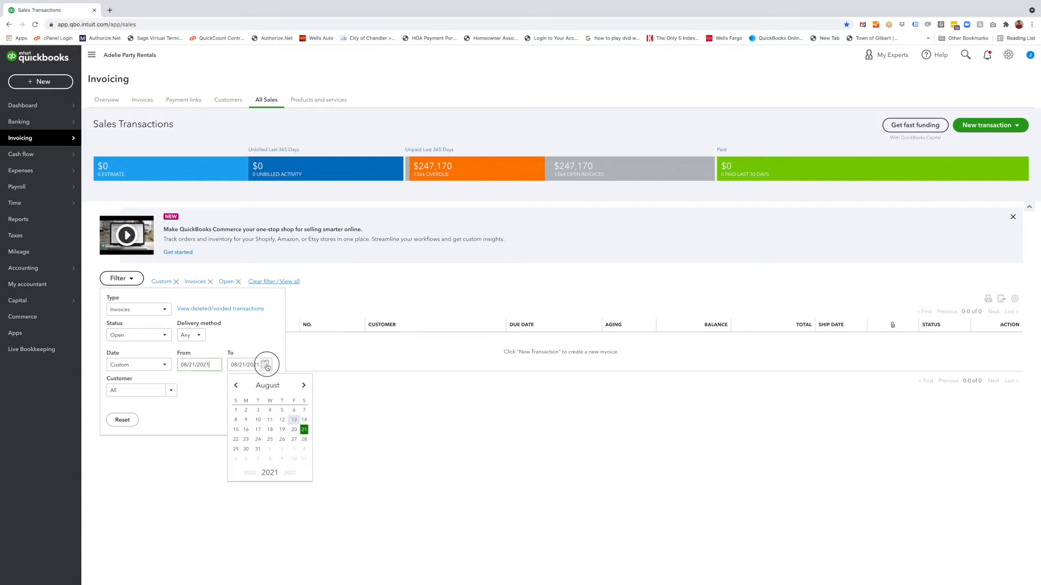
{"action": "left_click", "coordinate": [304, 430]}
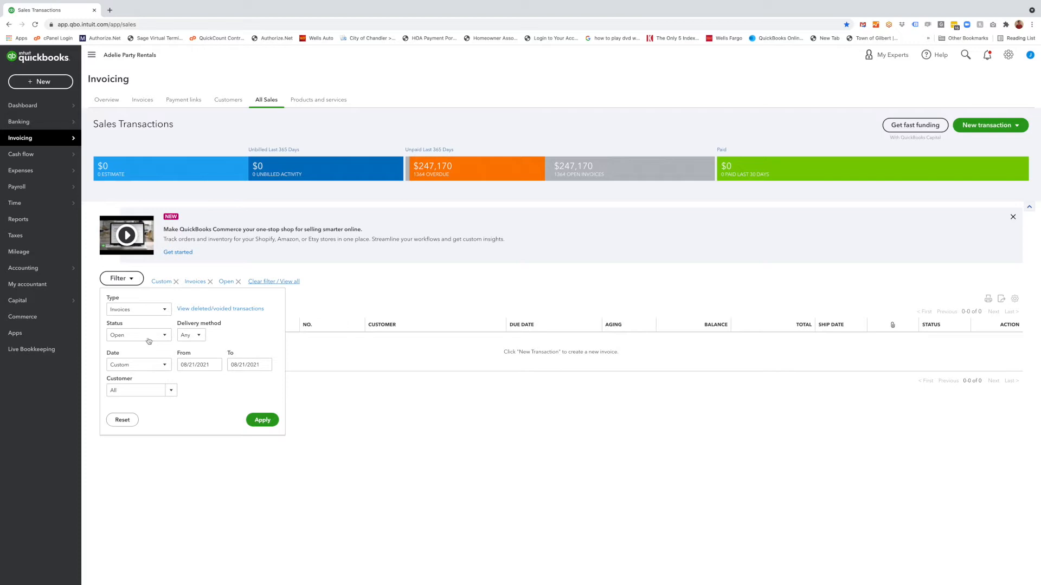
{"action": "left_click", "coordinate": [262, 420]}
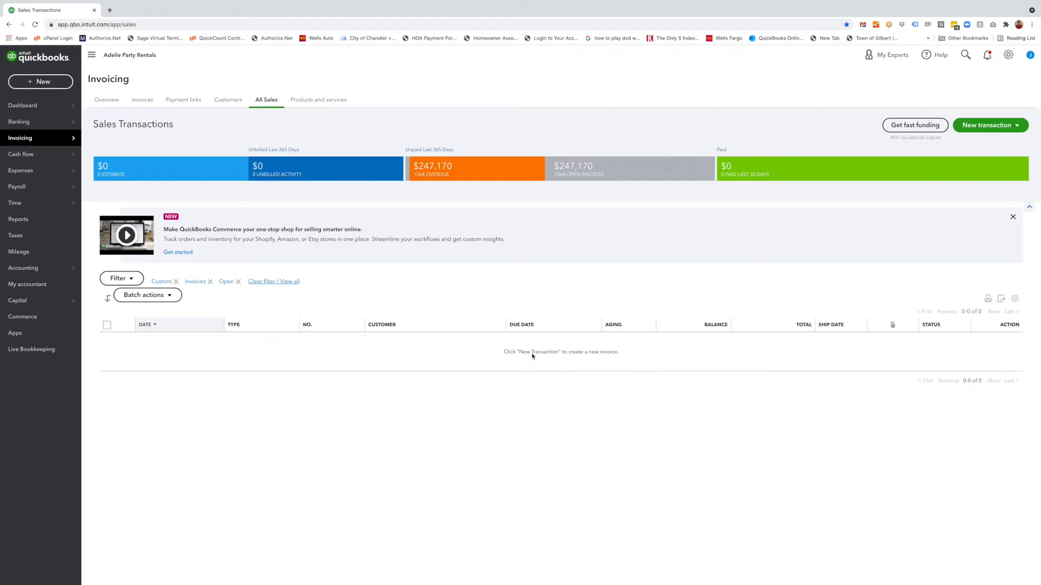
{"action": "mouse_move", "coordinate": [519, 353]}
{"action": "left_mouse_down"}
{"action": "mouse_move", "coordinate": [582, 351]}
{"action": "mouse_move", "coordinate": [526, 354]}
{"action": "left_mouse_up"}
{"action": "left_click", "coordinate": [579, 354]}
{"action": "left_click", "coordinate": [462, 372]}
- Start a new invoice and select an existing customer from the customer list
{"action": "left_click", "coordinate": [987, 129]}
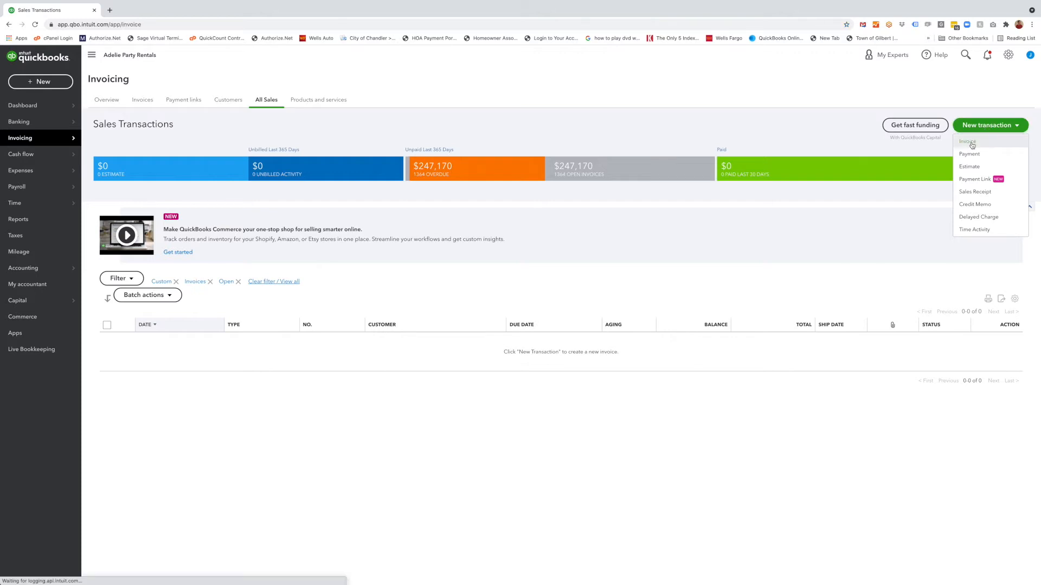
{"action": "left_click", "coordinate": [968, 142]}
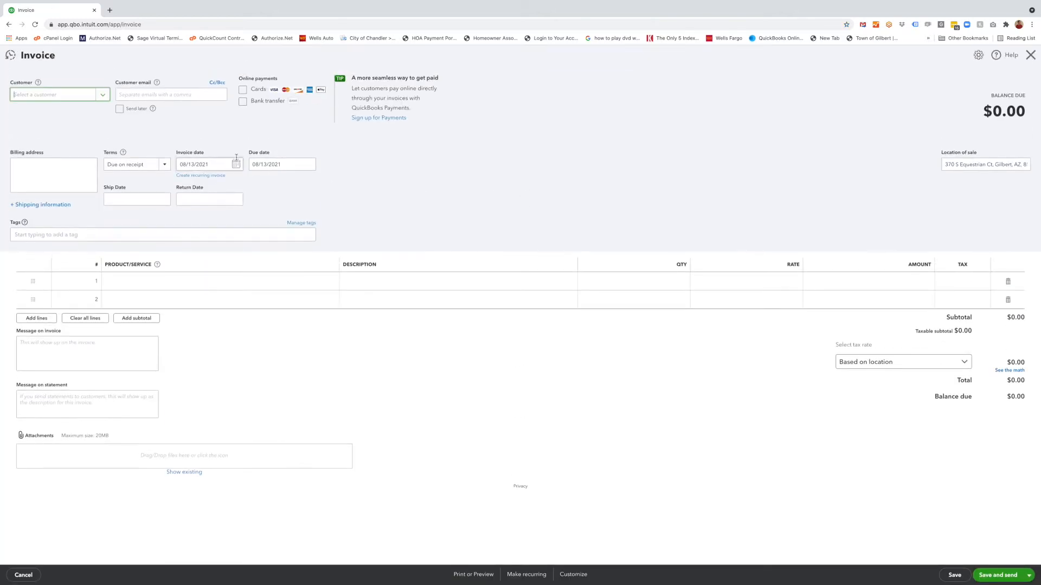
{"action": "left_click", "coordinate": [57, 96]}
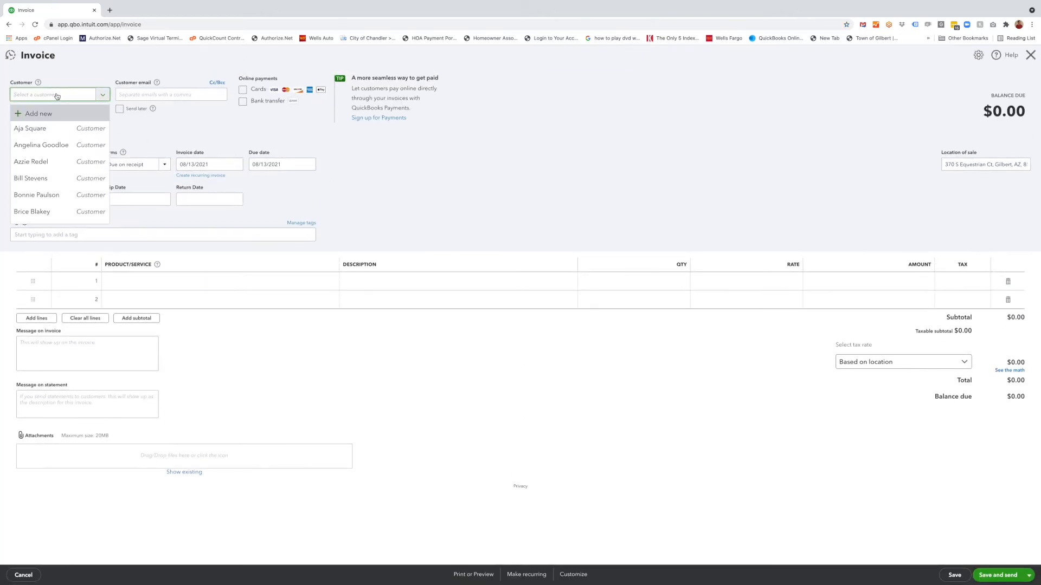
{"action": "left_click", "coordinate": [48, 146]}
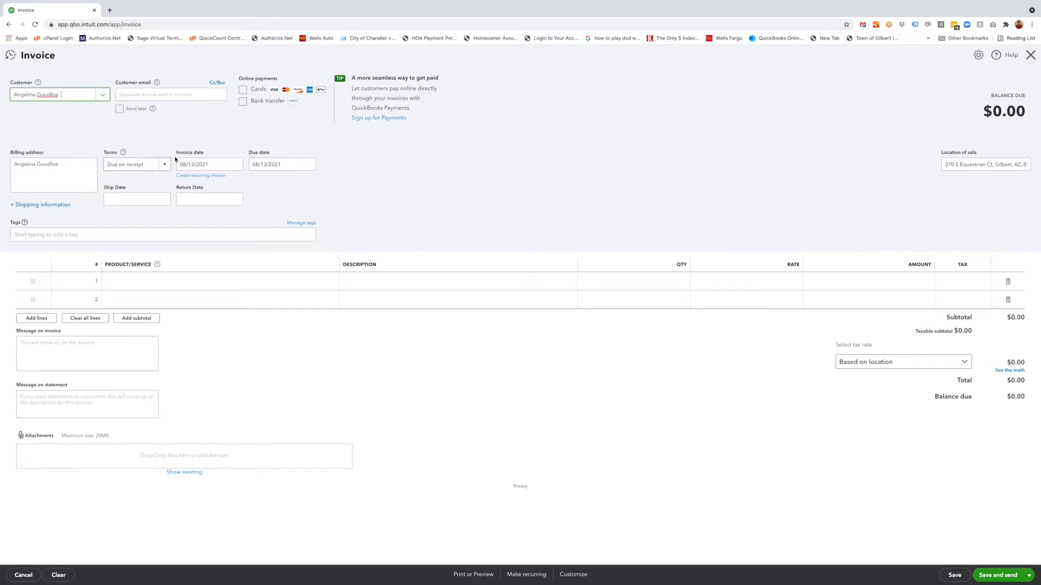
- Set the invoice date to 08/21/2021 and the due date to 08/20/2021
{"action": "left_click", "coordinate": [217, 165]}
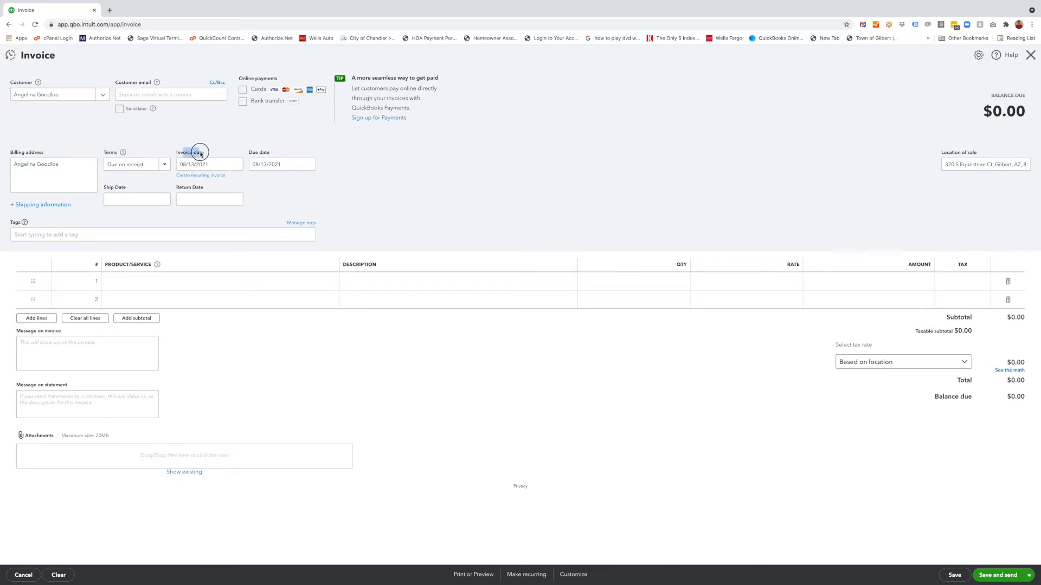
{"action": "left_click", "coordinate": [236, 165]}
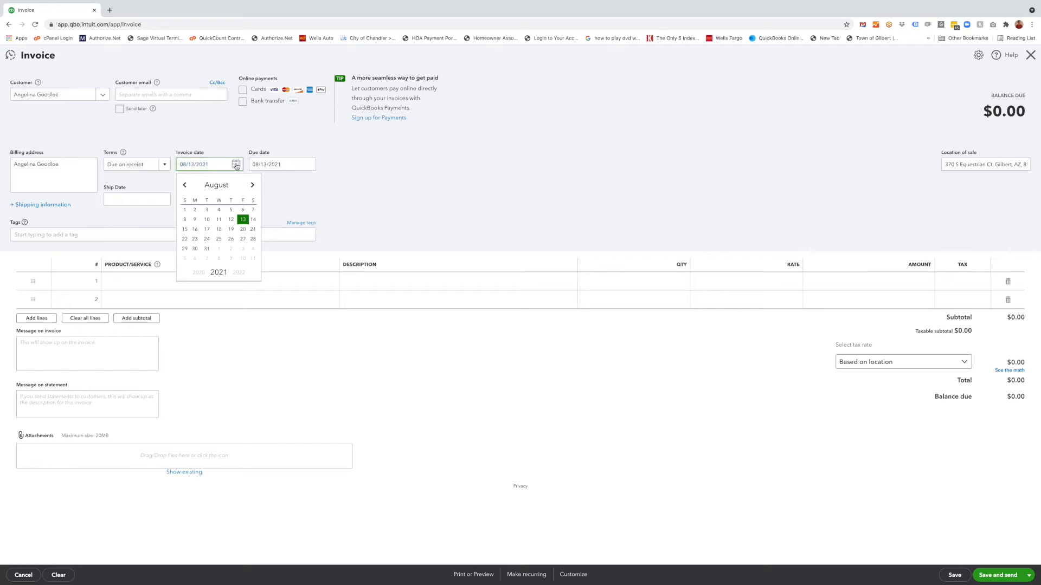
{"action": "left_click", "coordinate": [253, 229]}
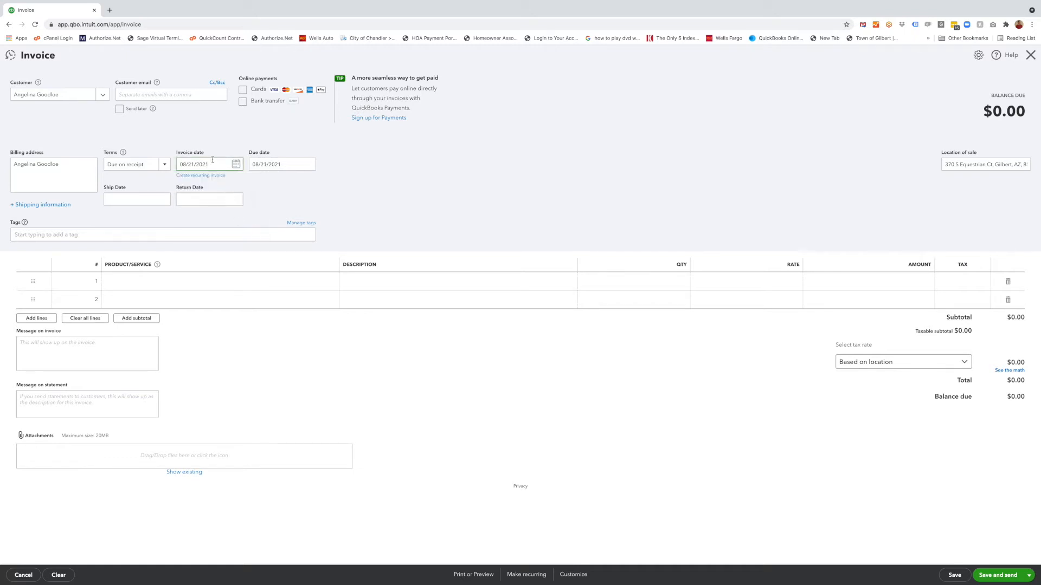
{"action": "left_click", "coordinate": [288, 164]}
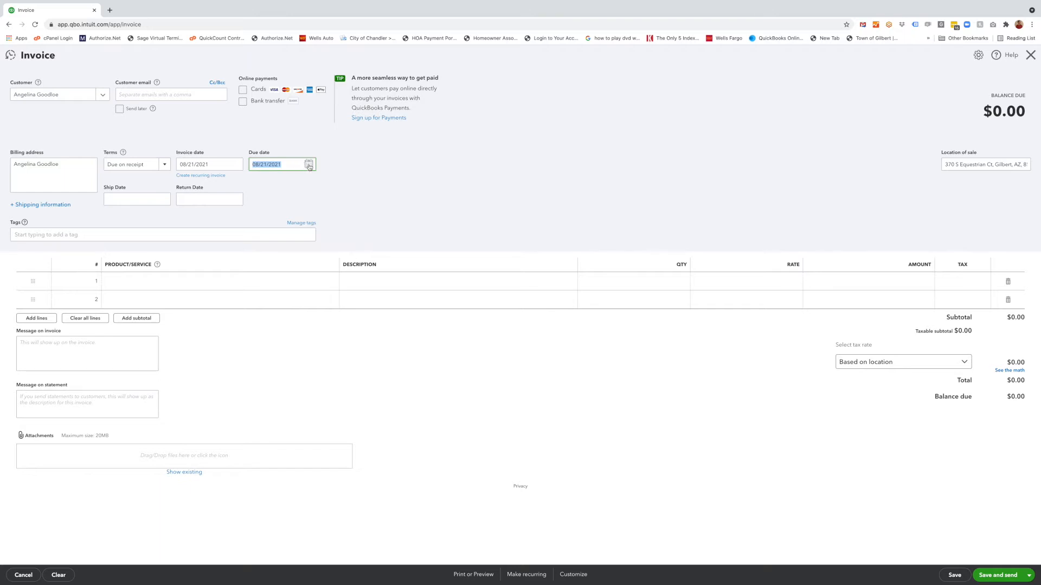
{"action": "left_click", "coordinate": [309, 164]}
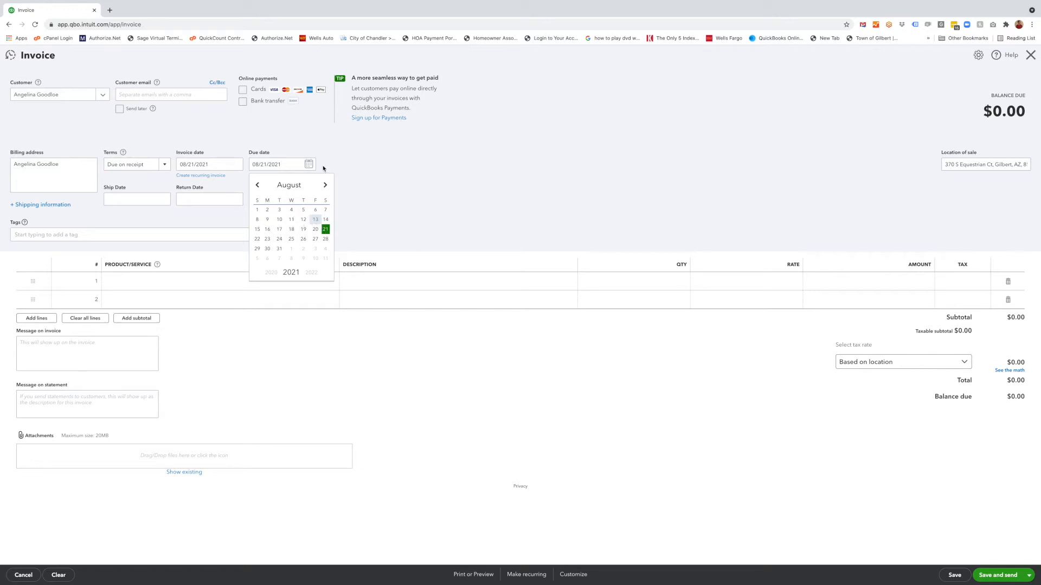
{"action": "left_click", "coordinate": [315, 230]}
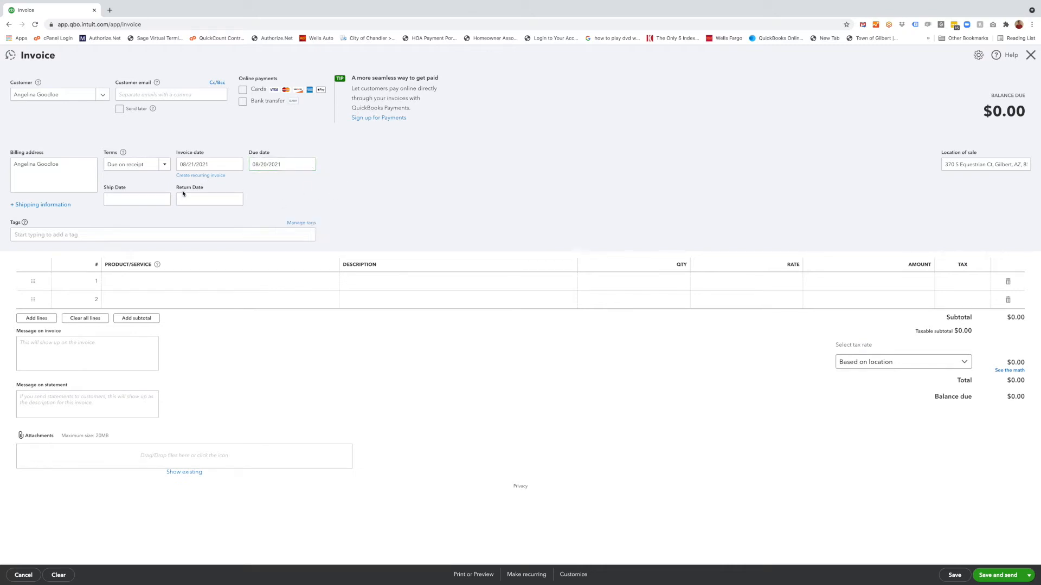
- Set the ship date to 08/20/2021 and the return date to 08/23/2021
{"action": "left_click", "coordinate": [144, 201]}
{"action": "key", "text": "Tab"}
{"action": "left_click", "coordinate": [145, 200]}
{"action": "left_click", "coordinate": [203, 199]}
{"action": "left_click", "coordinate": [139, 201]}
{"action": "type", "text": "8/20/2021"}
{"action": "type", "text": "08/23/2021"}
{"action": "left_click", "coordinate": [276, 201]}
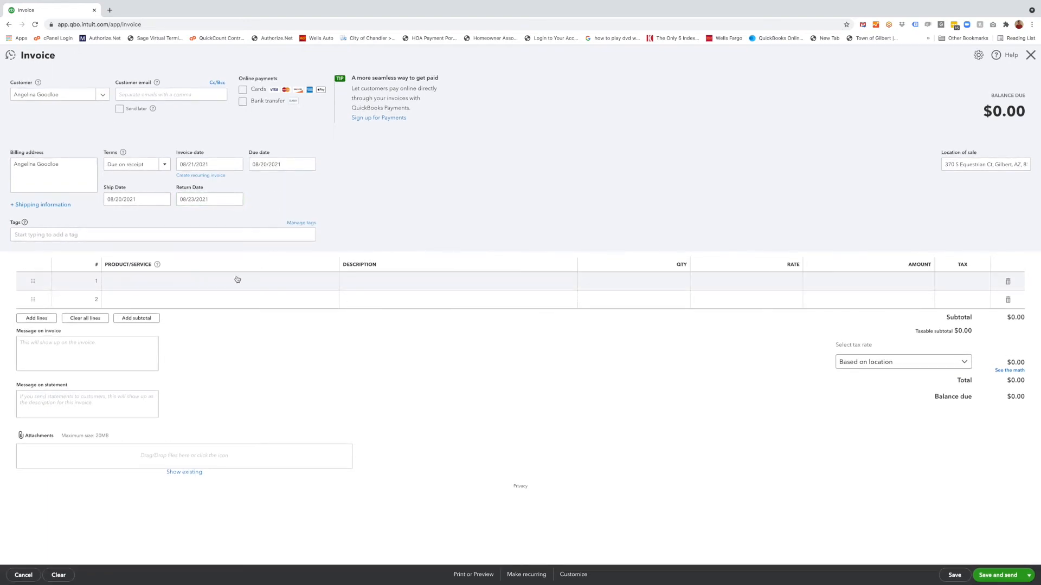
- Add a 72" Round Table and a white Resin Chair as the first two invoice line items
{"action": "left_click", "coordinate": [158, 287]}
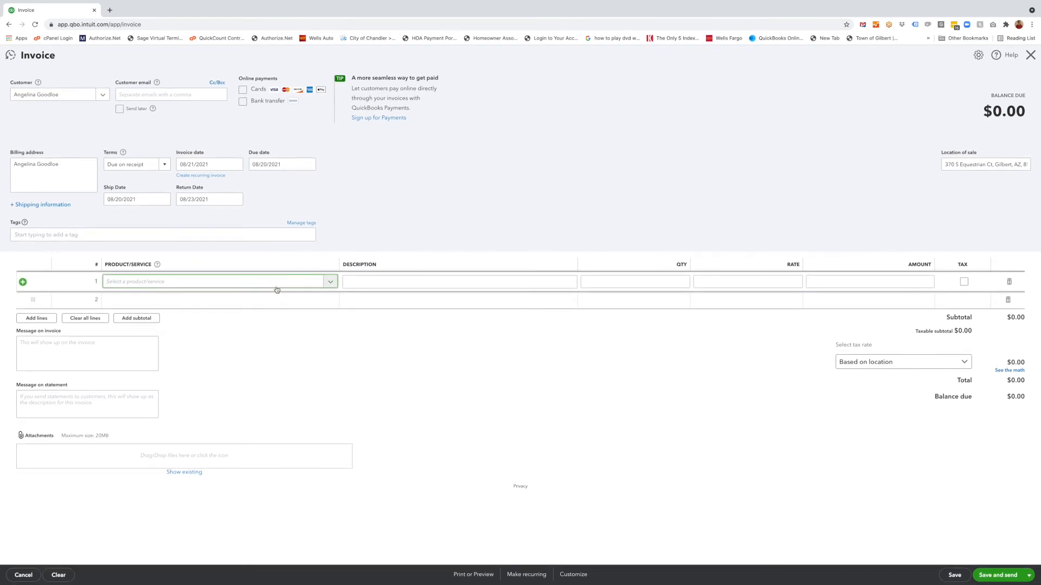
{"action": "type", "text": "72"}
{"action": "left_click", "coordinate": [139, 323]}
{"action": "left_click", "coordinate": [139, 300]}
{"action": "type", "text": "white pla"}
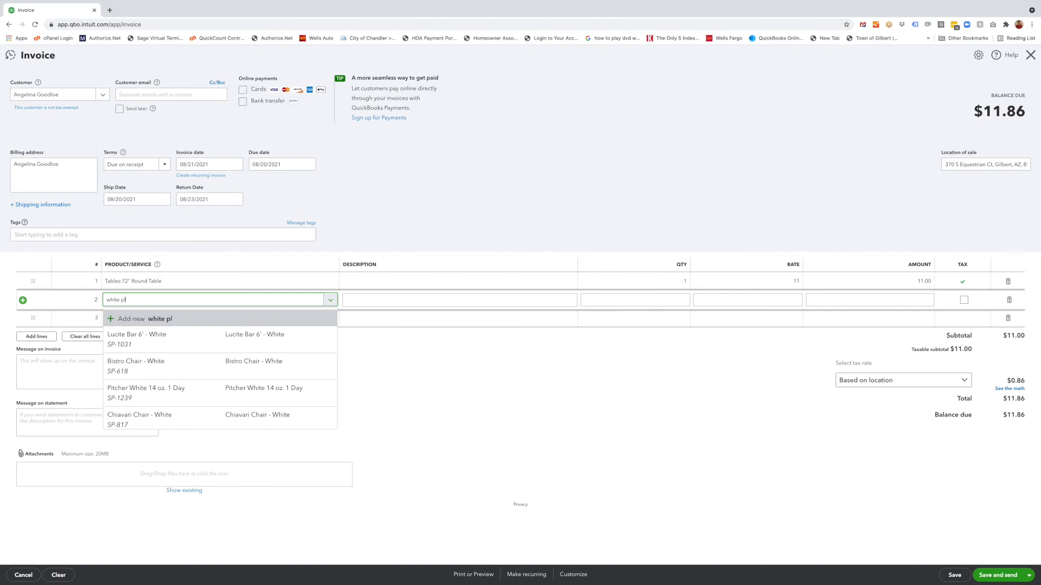
{"action": "left_click", "coordinate": [140, 334]}
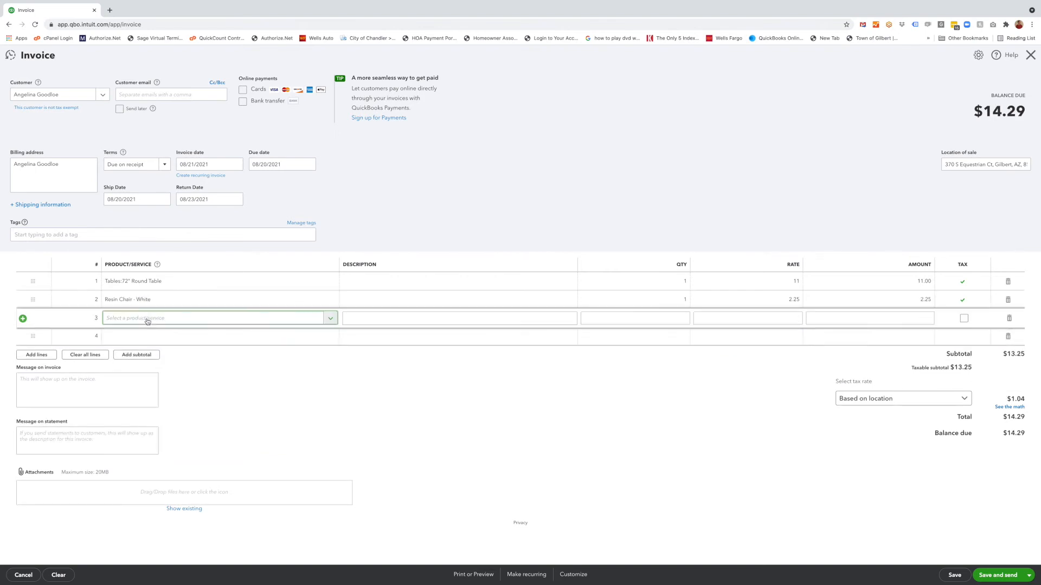
- Add the Delivery bundle as a line item on the invoice
{"action": "left_click", "coordinate": [176, 338]}
{"action": "type", "text": "del"}
{"action": "left_click", "coordinate": [140, 428]}
- Set the Delivery Fee rate to 65 and enter the customer's delivery address as the Delivery Address description
{"action": "left_click", "coordinate": [788, 325]}
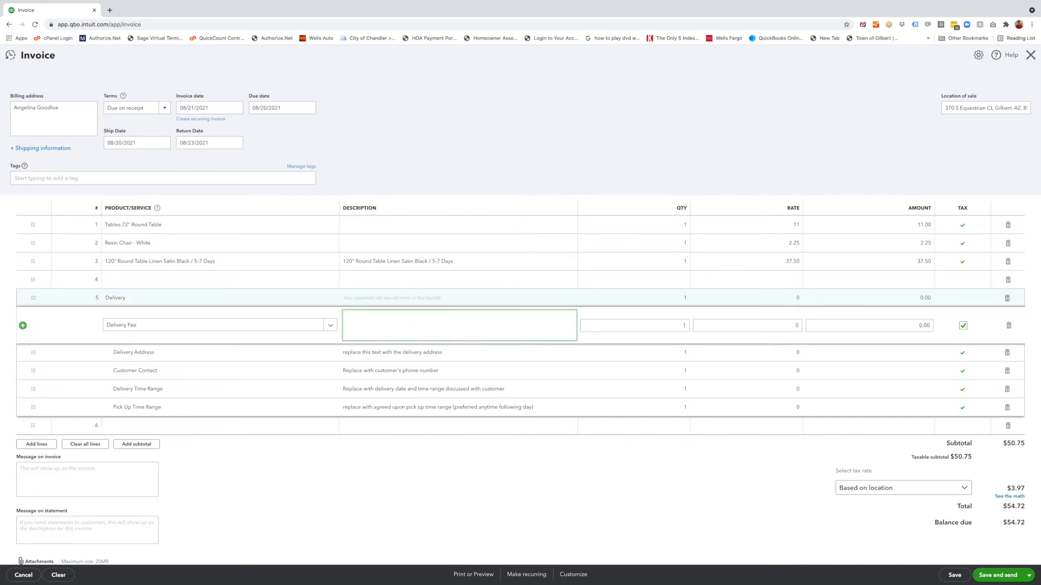
{"action": "type", "text": "65"}
{"action": "key", "text": "Tab"}
{"action": "key", "text": "Tab"}
{"action": "key", "text": "Tab"}
{"action": "key", "text": "Tab"}
- Enter the customer's phone number as the Customer Contact description
{"action": "left_click", "coordinate": [404, 409]}
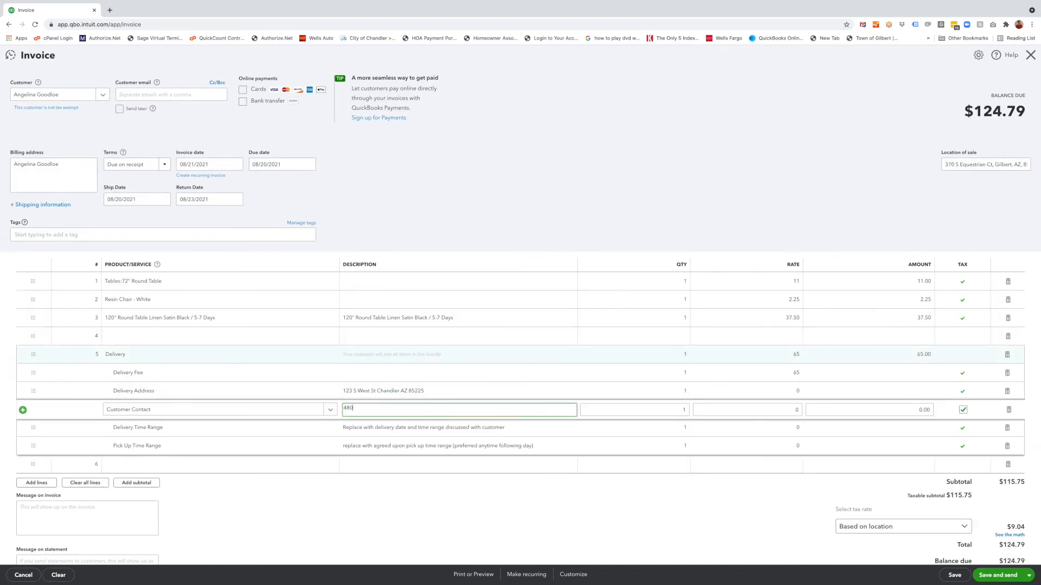
- Set the Delivery Time Range description to 'Frida August 21 between 8:00am - 12:00pm'
{"action": "left_click", "coordinate": [495, 428]}
{"action": "type", "text": "Saturday "}
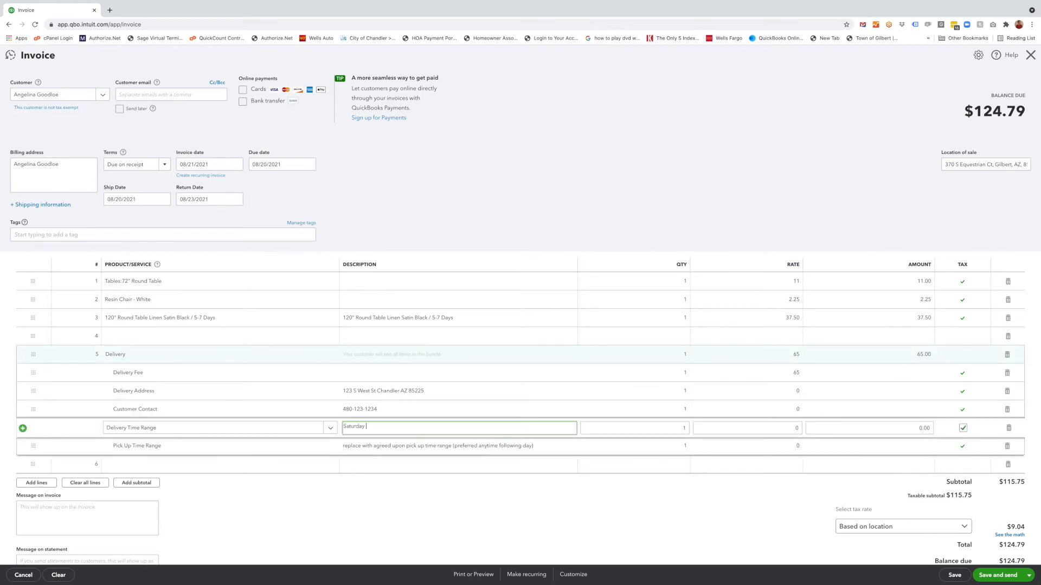
{"action": "type", "text": "August 21 between 8:00am - 12:00pm"}
{"action": "double_click", "coordinate": [353, 426]}
{"action": "type", "text": "Frida"}
- Set the Pick Up Time Range description to 'Monday August 23 anytime'
{"action": "left_click", "coordinate": [438, 445]}
{"action": "type", "text": "Monday August 21"}
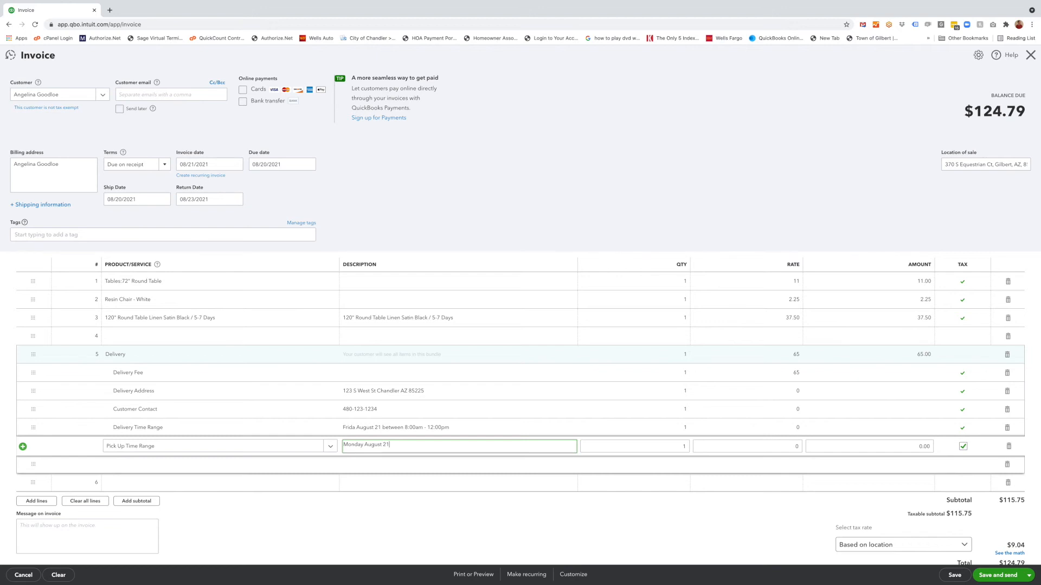
{"action": "key", "text": "BackSpace"}
{"action": "type", "text": "3 anytime"}
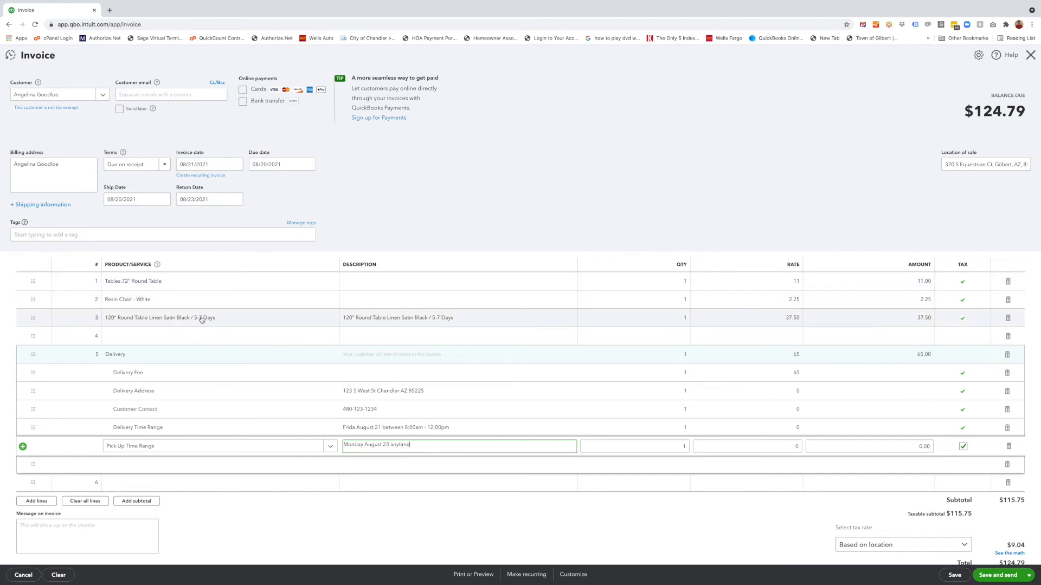
- Review the delivery address, contact and time range descriptions in the Delivery bundle lines
{"action": "scroll", "coordinate": [346, 320], "scroll_direction": "down", "scroll_amount": 1}
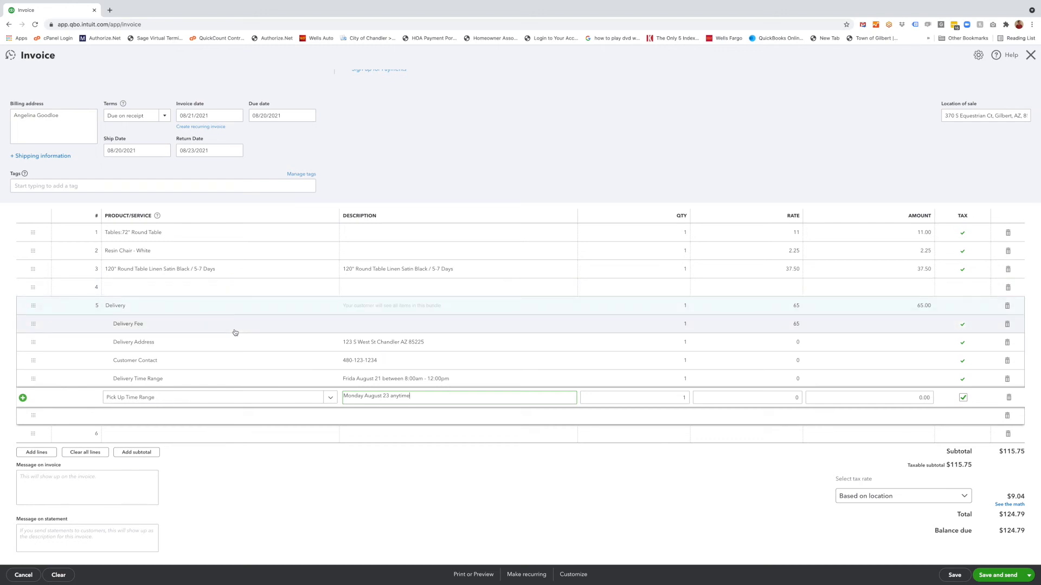
{"action": "scroll", "coordinate": [257, 326], "scroll_direction": "down", "scroll_amount": 1}
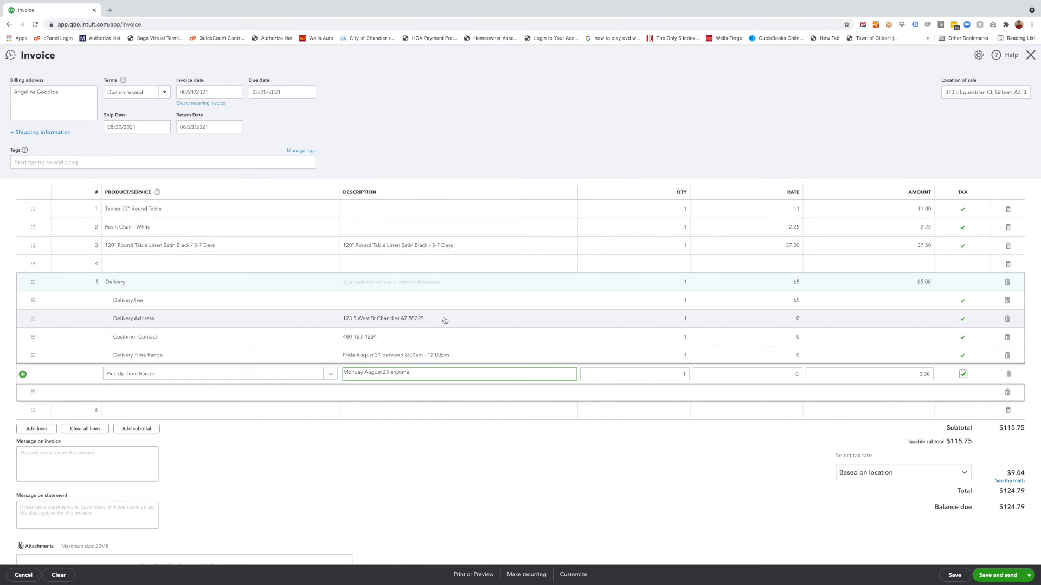
{"action": "left_click", "coordinate": [425, 321]}
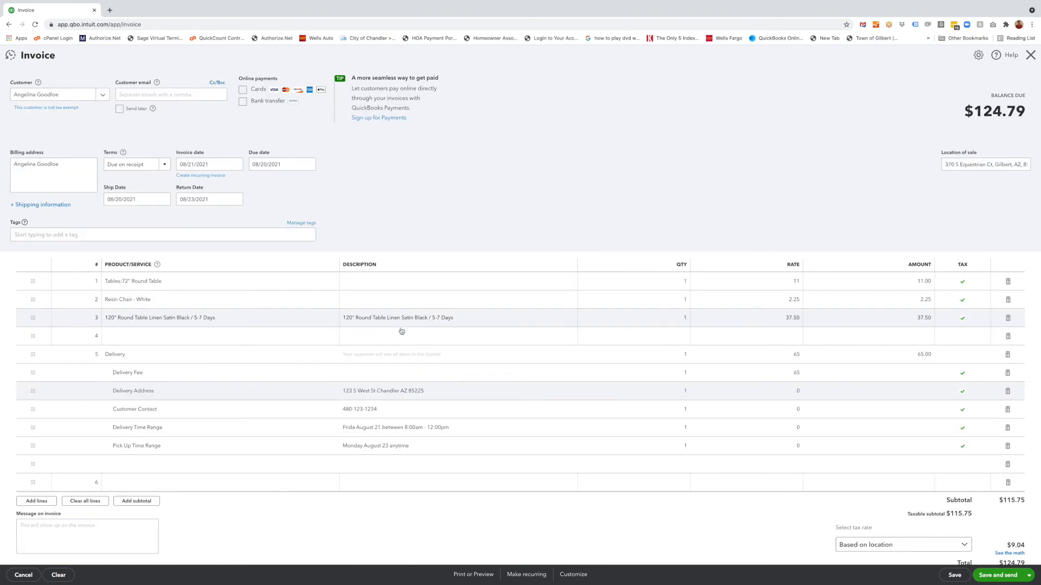
{"action": "scroll", "coordinate": [390, 376], "scroll_direction": "down", "scroll_amount": 1}
{"action": "left_click", "coordinate": [393, 375]}
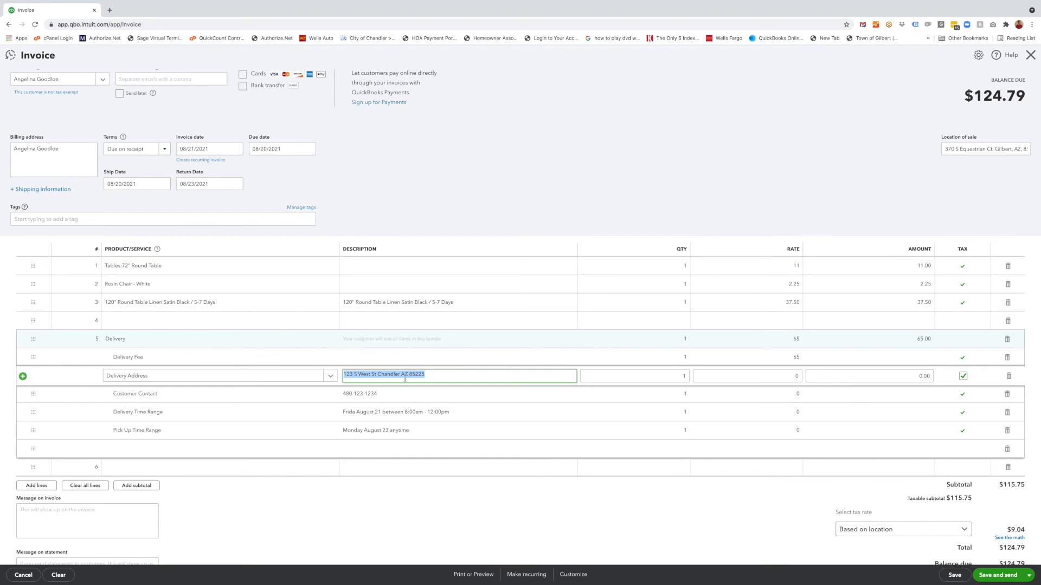
{"action": "scroll", "coordinate": [405, 379], "scroll_direction": "down", "scroll_amount": 1}
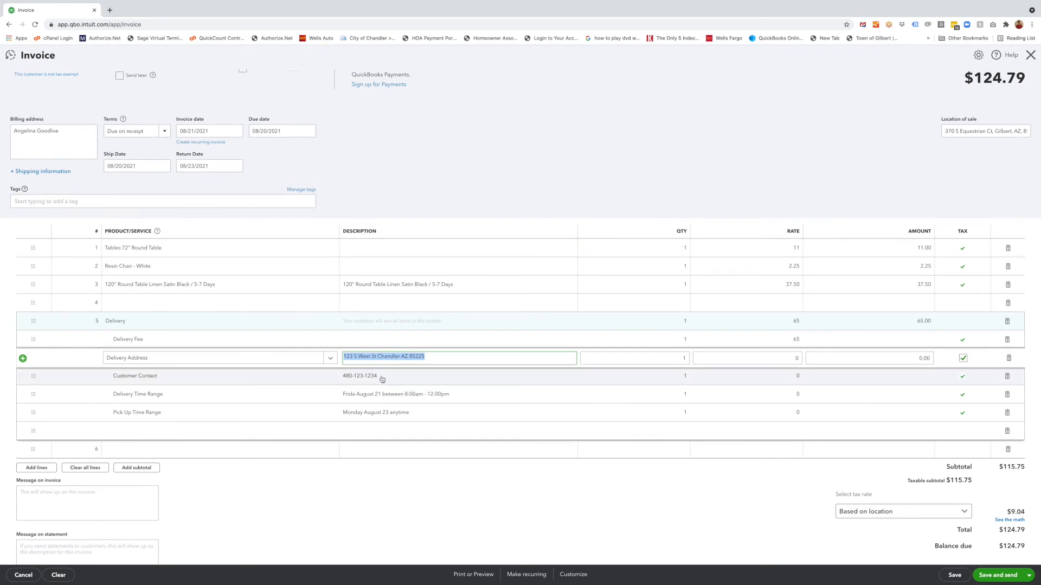
{"action": "left_click", "coordinate": [386, 376]}
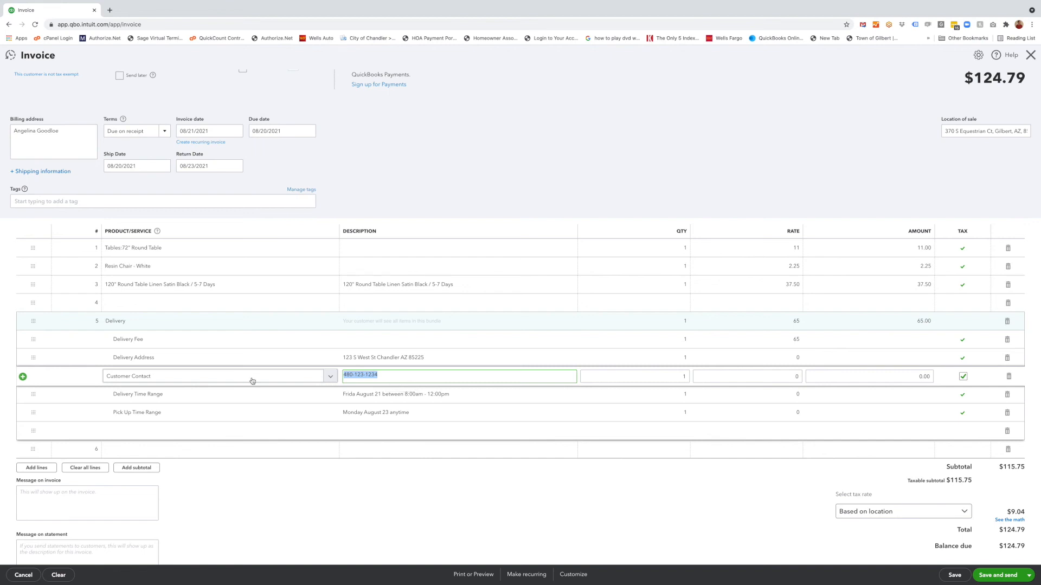
{"action": "left_click", "coordinate": [379, 376]}
{"action": "left_click_drag", "start_coordinate": [379, 376], "coordinate": [343, 377]}
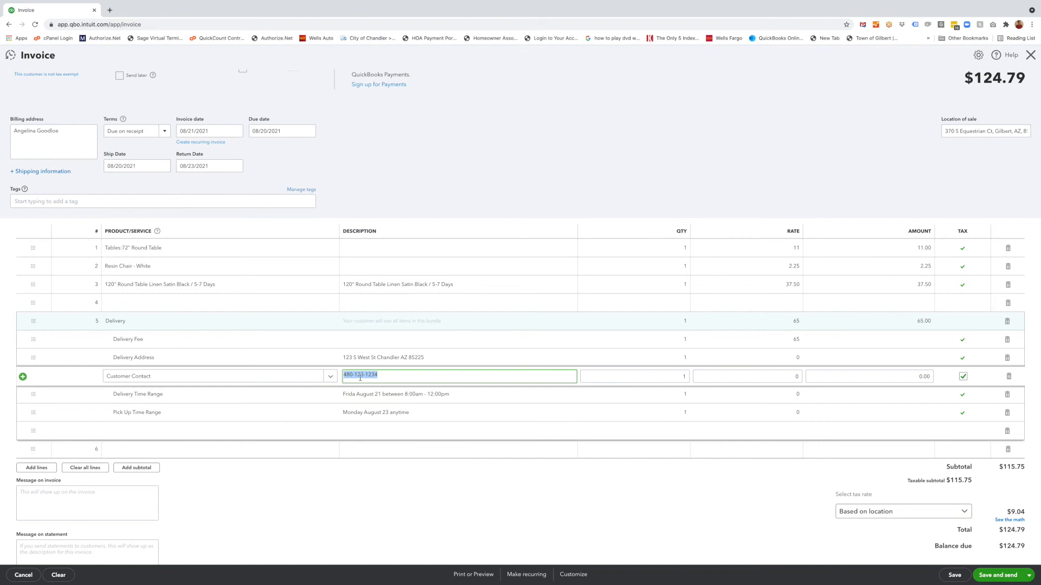
{"action": "left_click", "coordinate": [383, 378]}
{"action": "left_click_drag", "start_coordinate": [379, 376], "coordinate": [342, 377]}
{"action": "left_click", "coordinate": [389, 376]}
{"action": "scroll", "coordinate": [389, 376], "scroll_direction": "down", "scroll_amount": 1}
{"action": "left_click", "coordinate": [453, 375]}
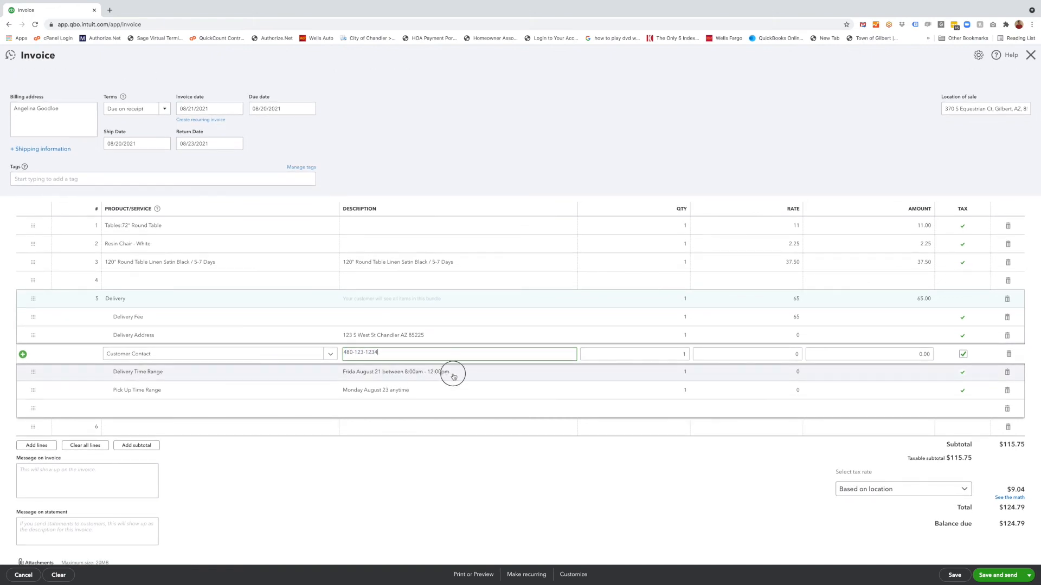
- Correct 'Frida' to 'Friday' in the Delivery Time Range description
{"action": "scroll", "coordinate": [463, 383], "scroll_direction": "down", "scroll_amount": 1}
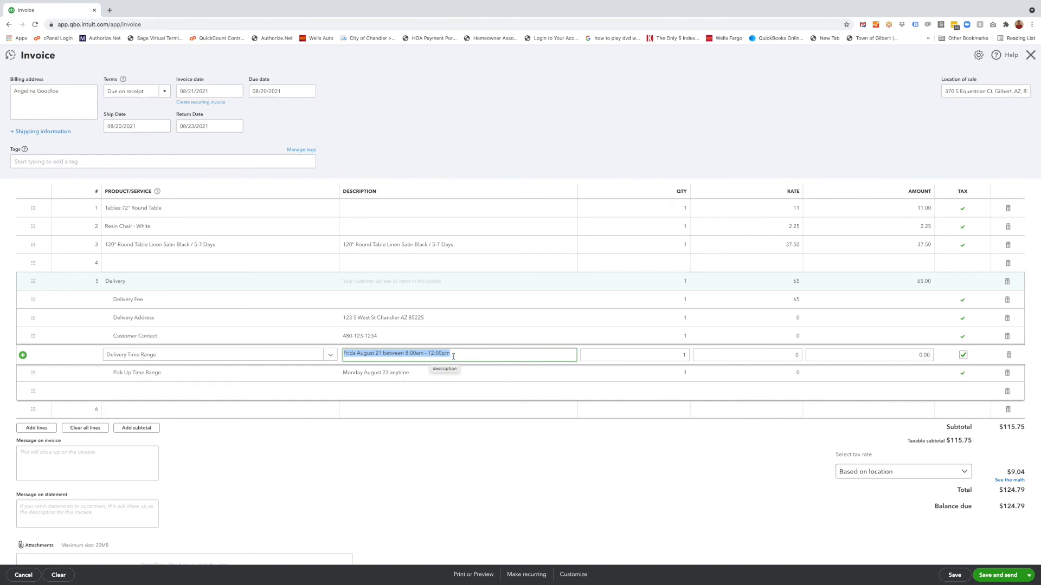
{"action": "left_click", "coordinate": [357, 355]}
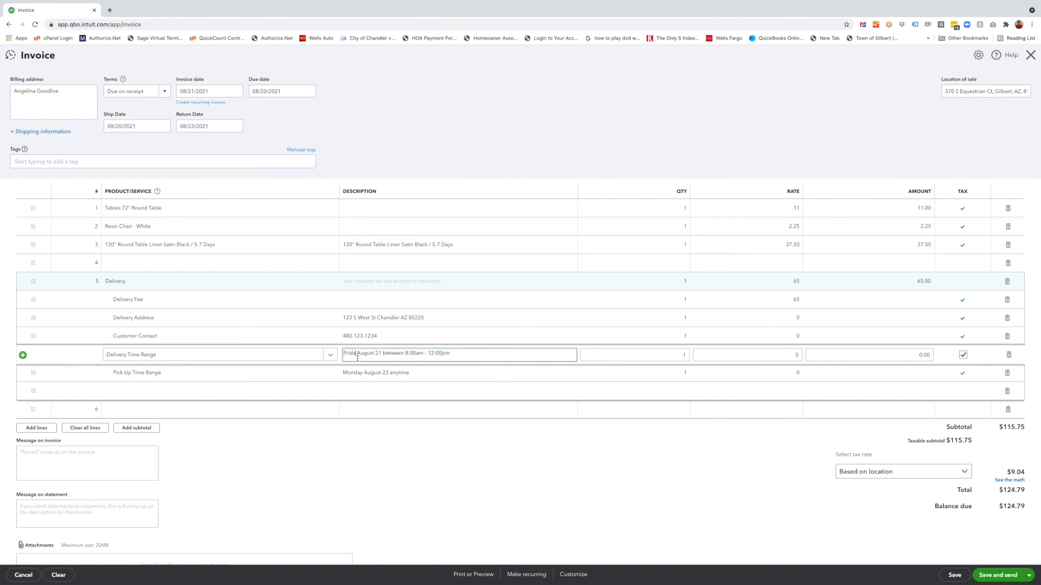
{"action": "type", "text": "y"}
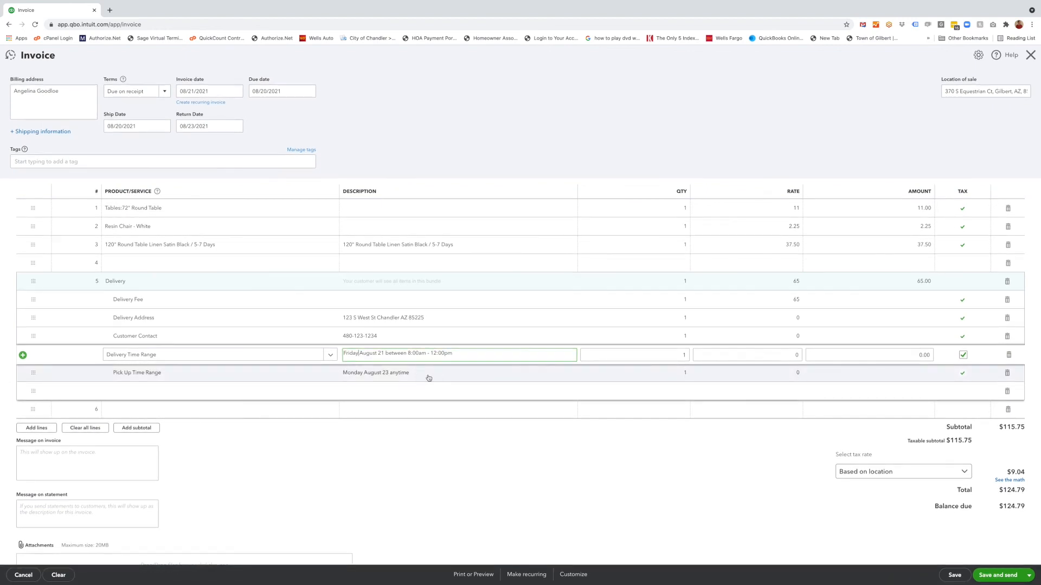
{"action": "left_click", "coordinate": [428, 378]}
- Save the invoice, dismiss the payments offer and close the invoice
{"action": "scroll", "coordinate": [431, 377], "scroll_direction": "down", "scroll_amount": 1}
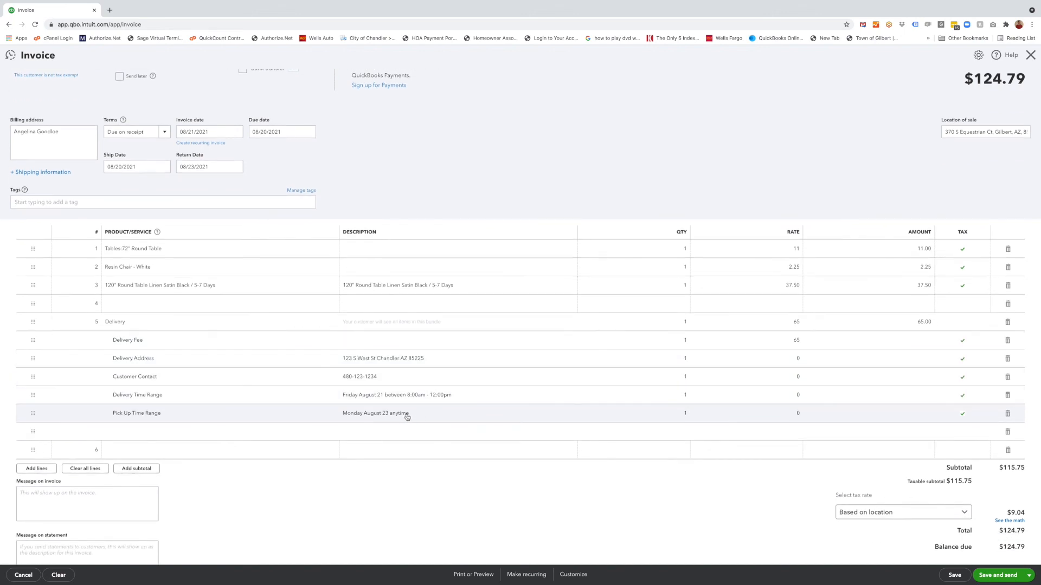
{"action": "scroll", "coordinate": [418, 418], "scroll_direction": "down", "scroll_amount": 1}
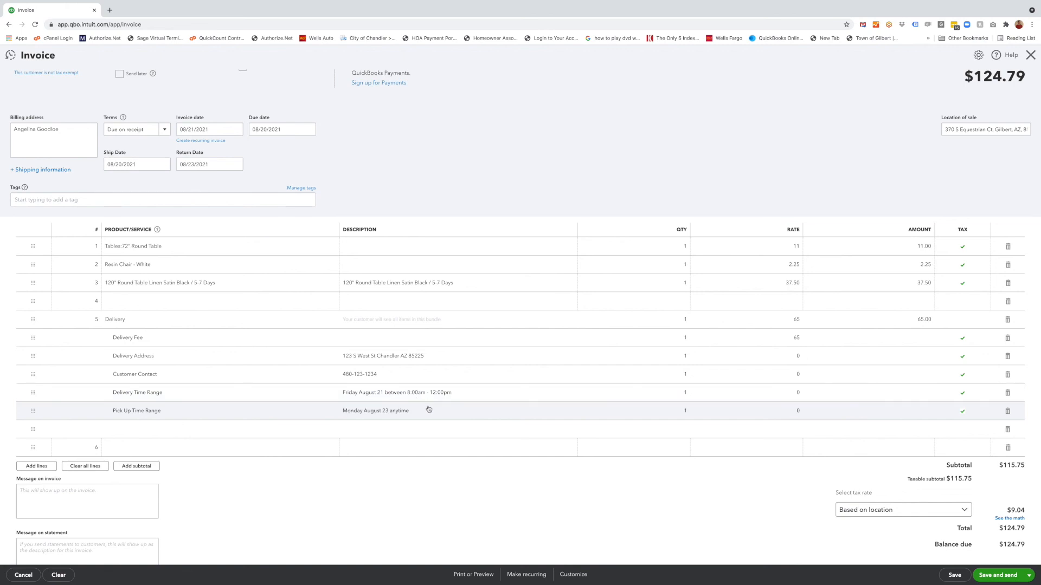
{"action": "scroll", "coordinate": [444, 407], "scroll_direction": "up", "scroll_amount": 1}
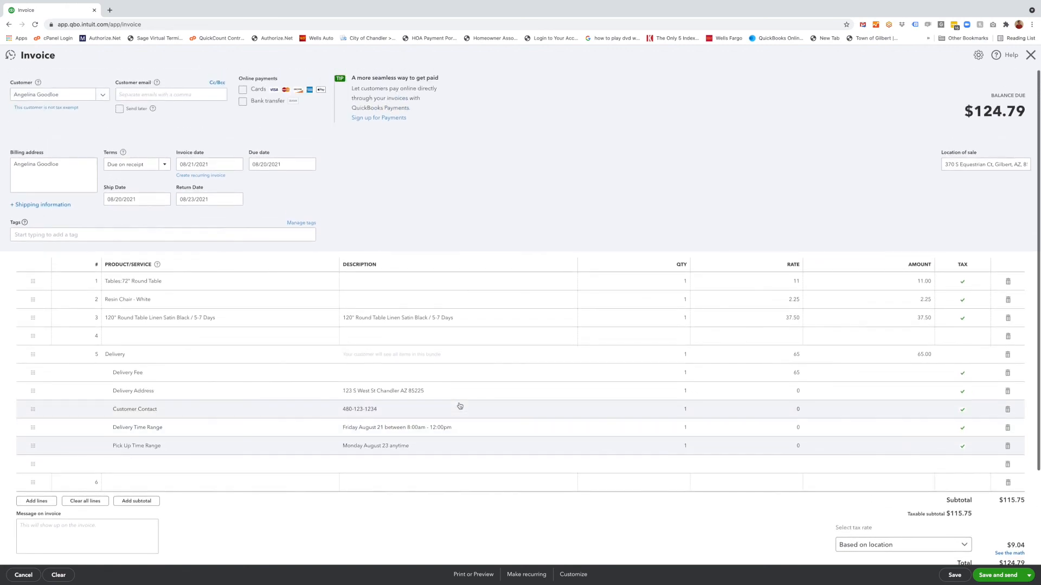
{"action": "scroll", "coordinate": [460, 406], "scroll_direction": "down", "scroll_amount": 2}
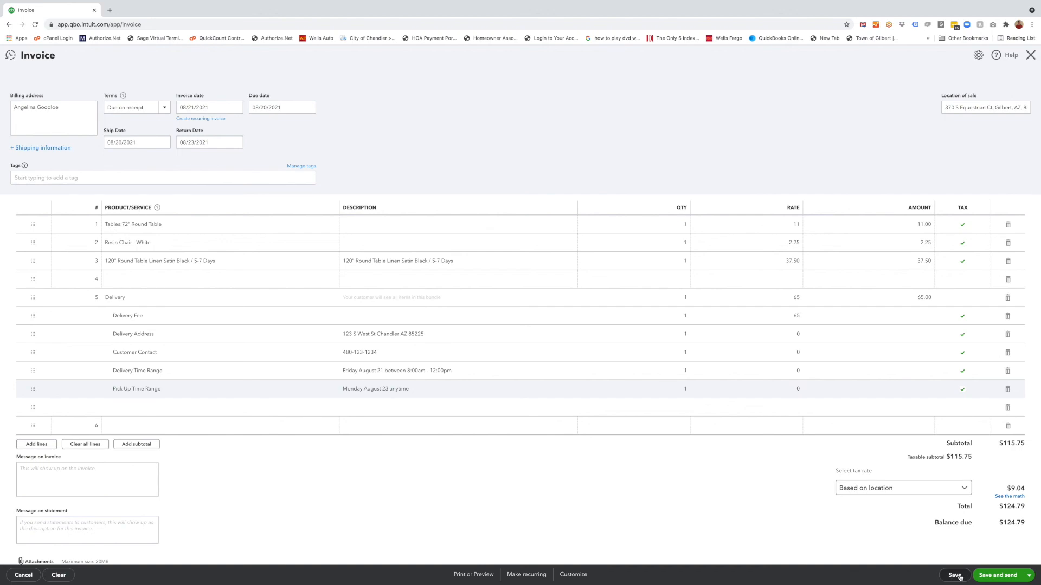
{"action": "left_click", "coordinate": [955, 576]}
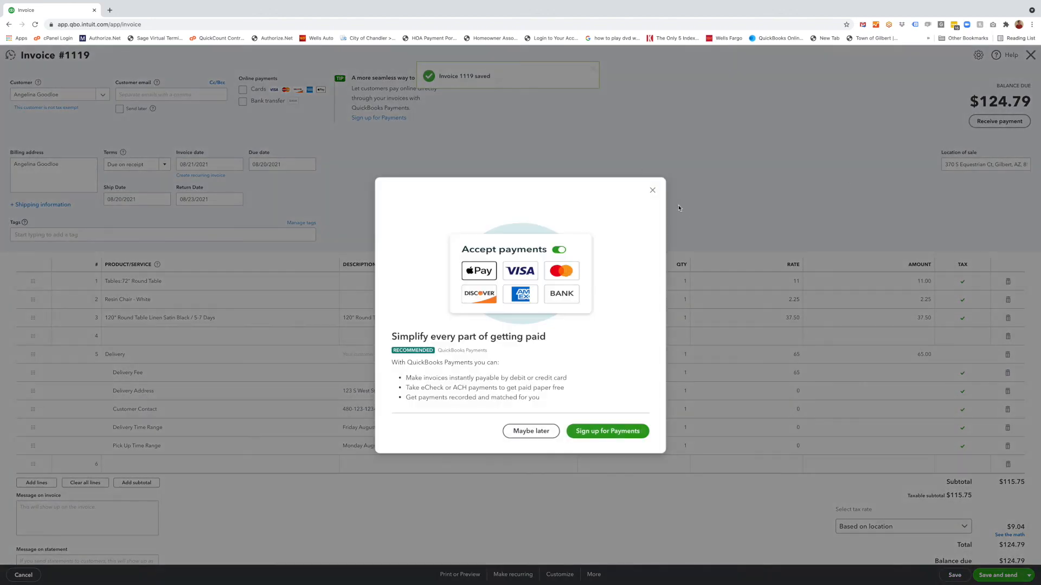
{"action": "left_click", "coordinate": [650, 190]}
{"action": "left_click", "coordinate": [1030, 56]}
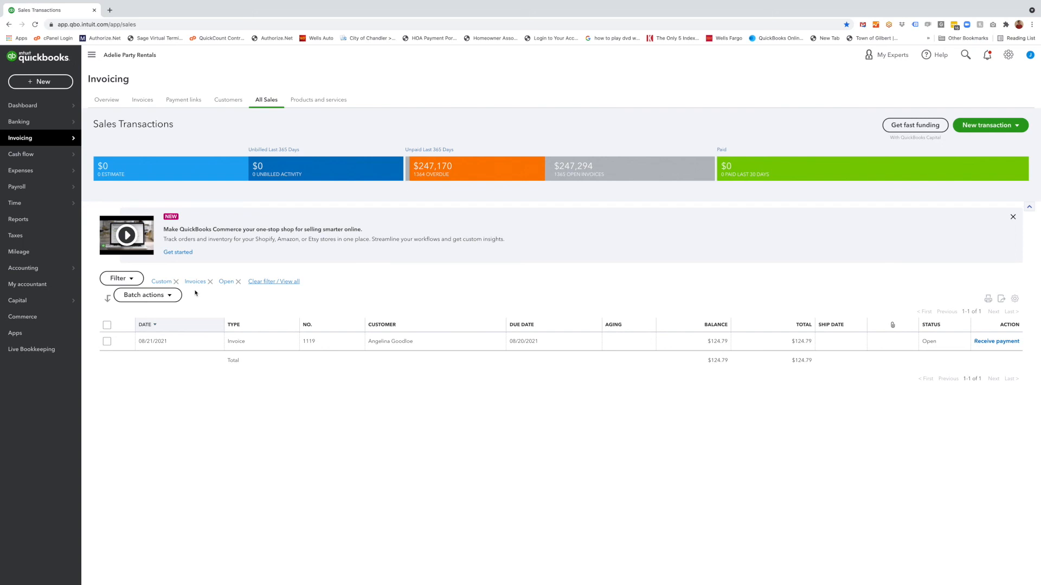
- Inspect the sales transactions filter and its custom From and To date range for invoices
{"action": "left_click", "coordinate": [120, 278]}
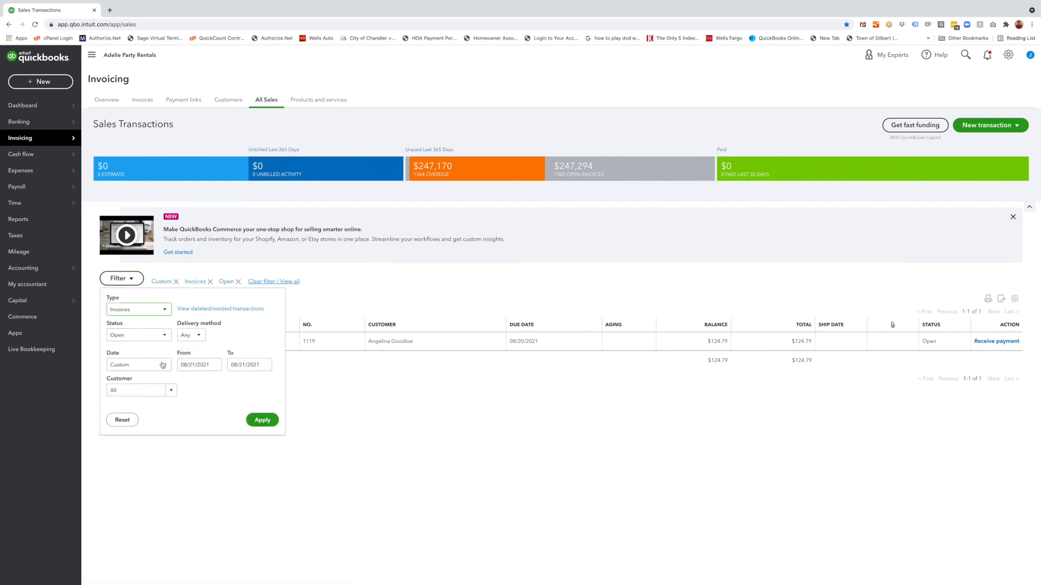
{"action": "left_click", "coordinate": [215, 366]}
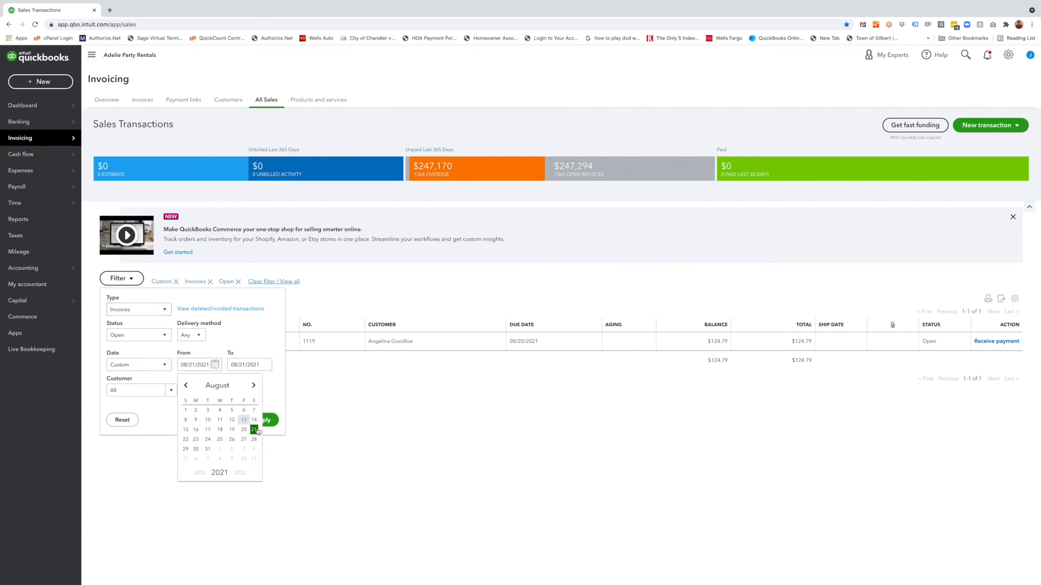
{"action": "left_click", "coordinate": [271, 355]}
{"action": "left_click", "coordinate": [266, 421]}
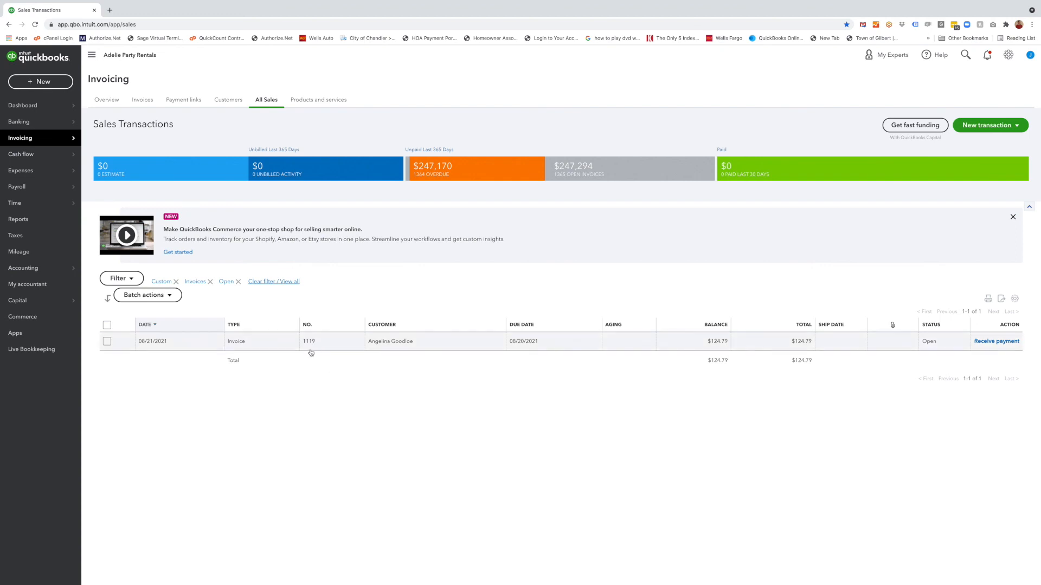
{"action": "left_click", "coordinate": [120, 278]}
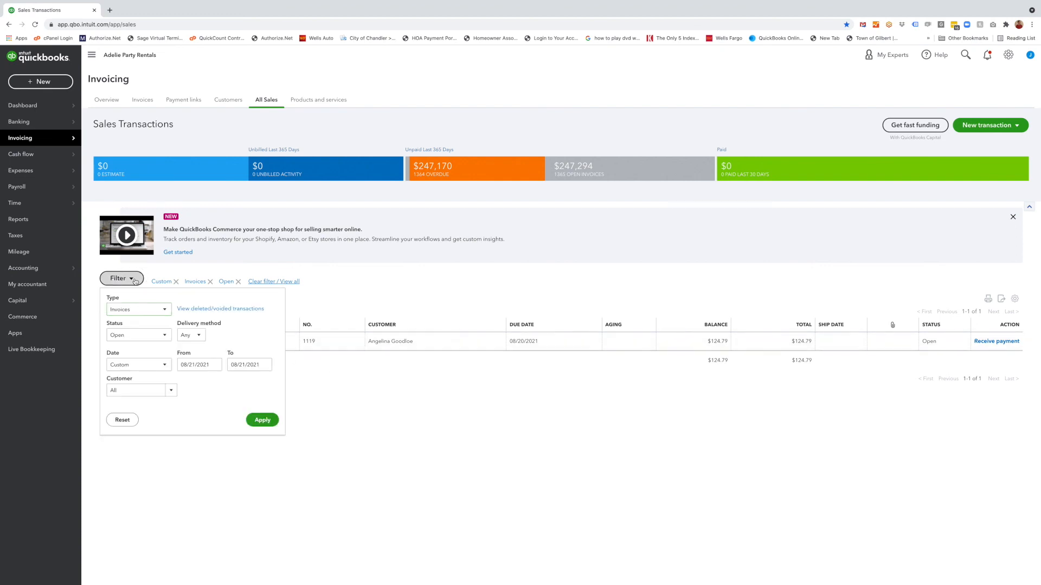
{"action": "left_click", "coordinate": [215, 365]}
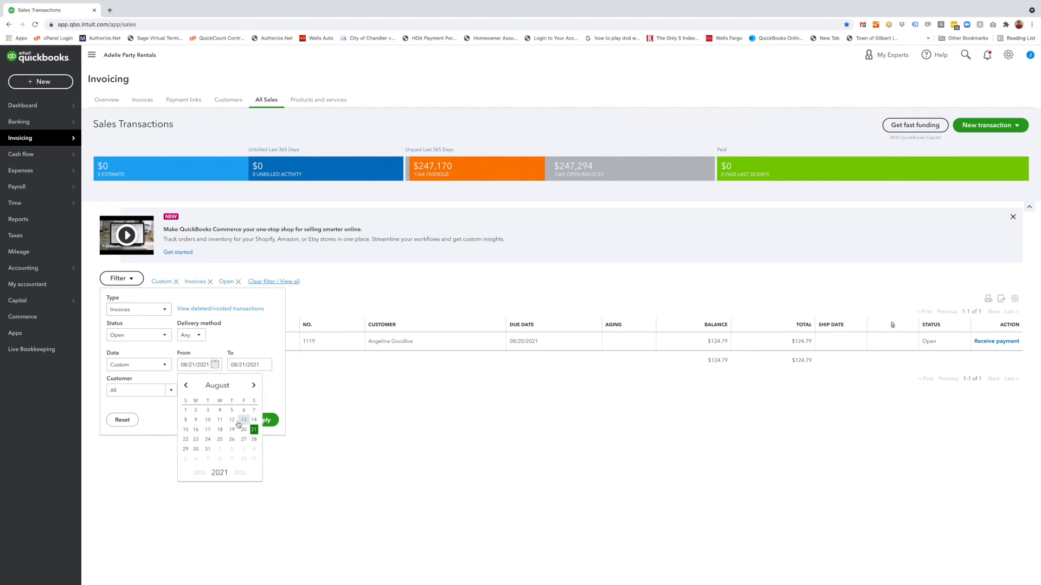
{"action": "left_click", "coordinate": [272, 395]}
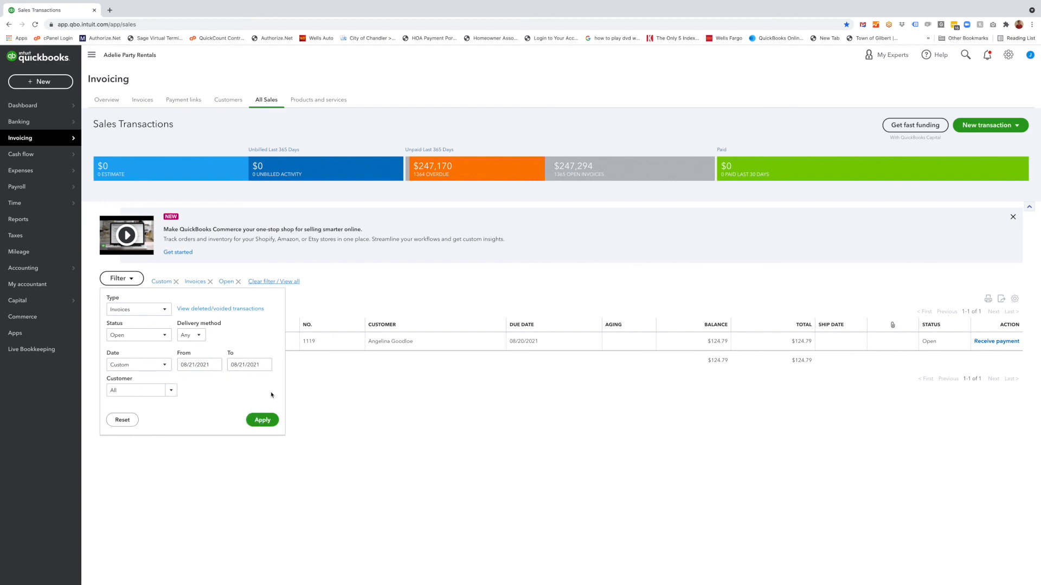